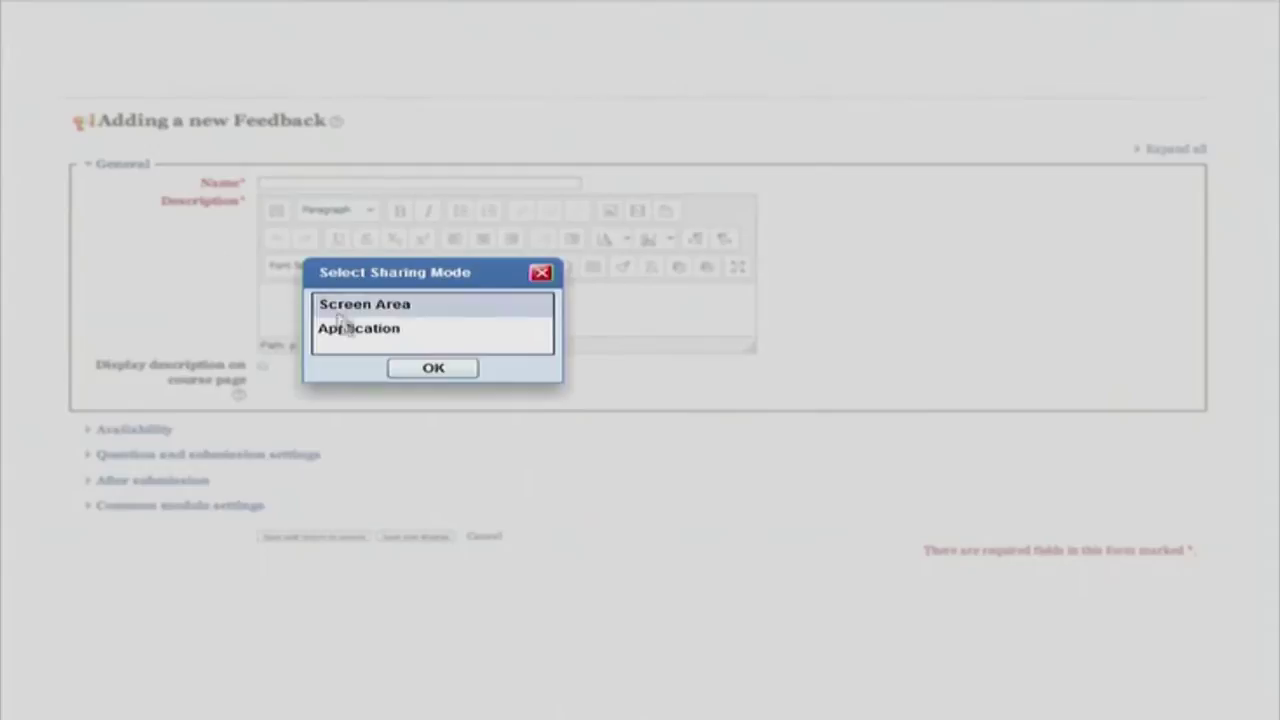
- Start screen sharing in Screen Area mode
left_click(360, 329)
left_click(365, 313)
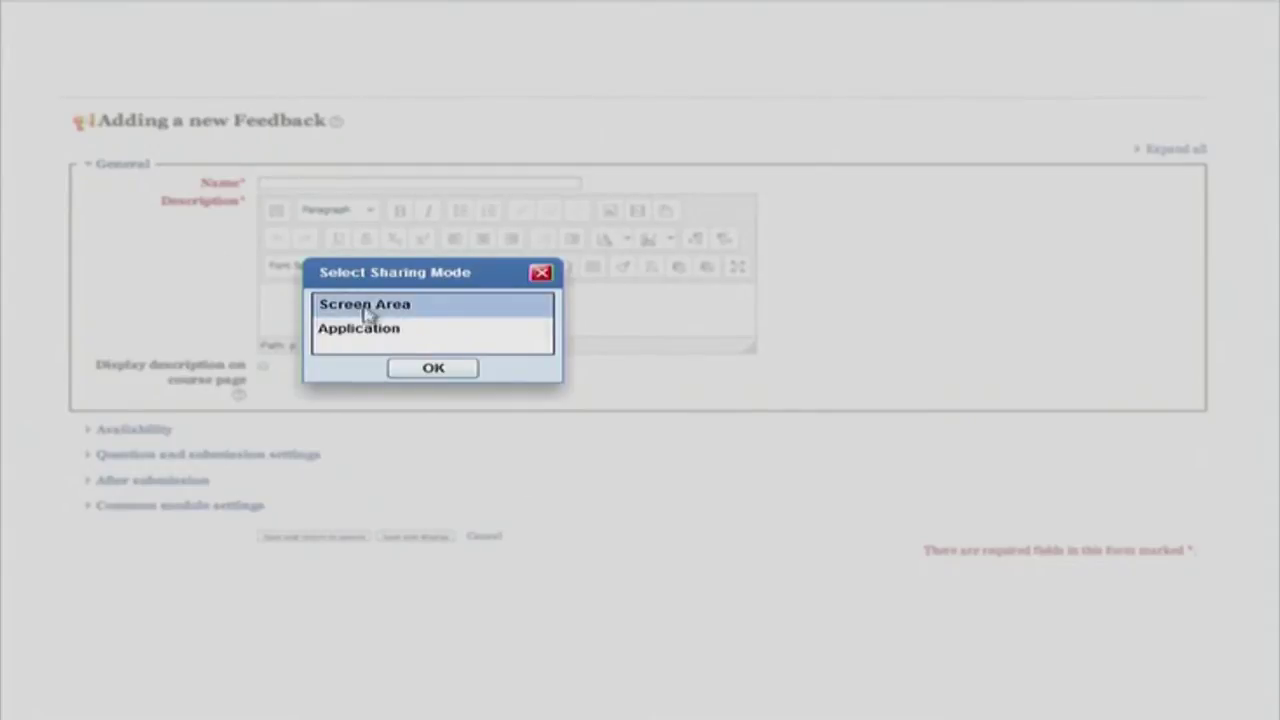
left_click(449, 374)
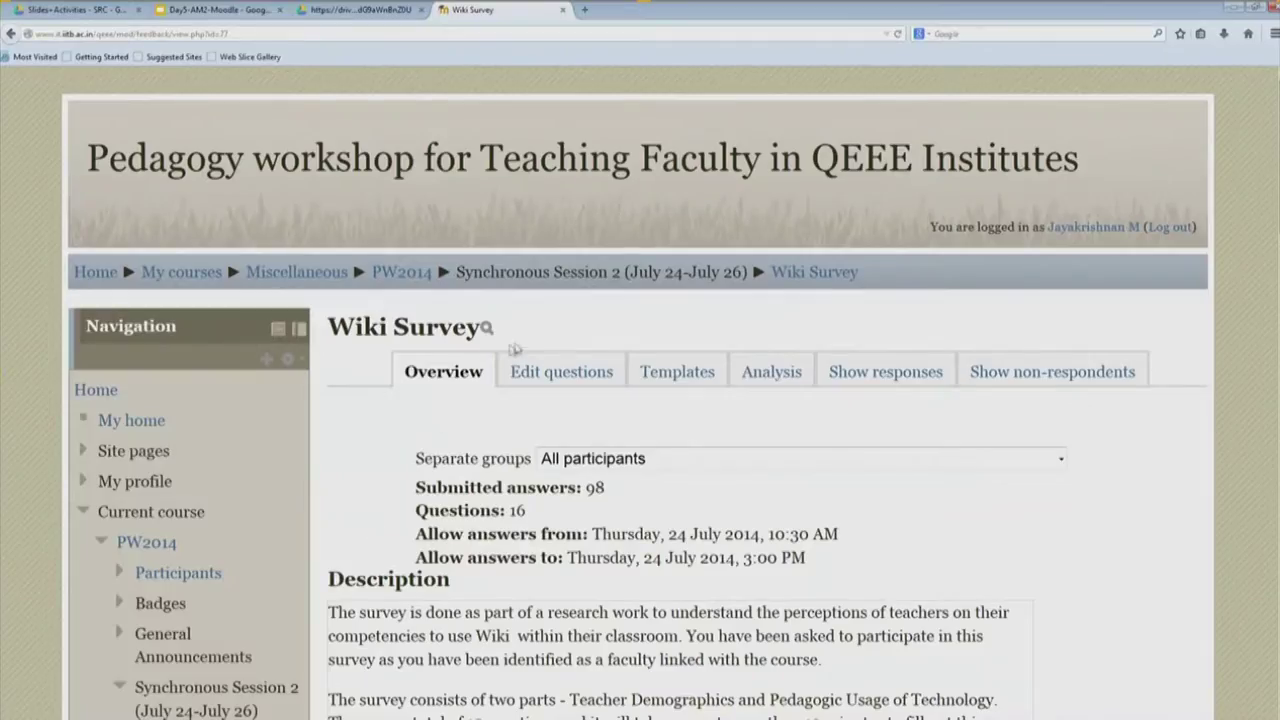
- In the Wiki Survey's settings, set Record user names to "User's name will be logged and shown with answers"
scroll(515, 553, "down", 15)
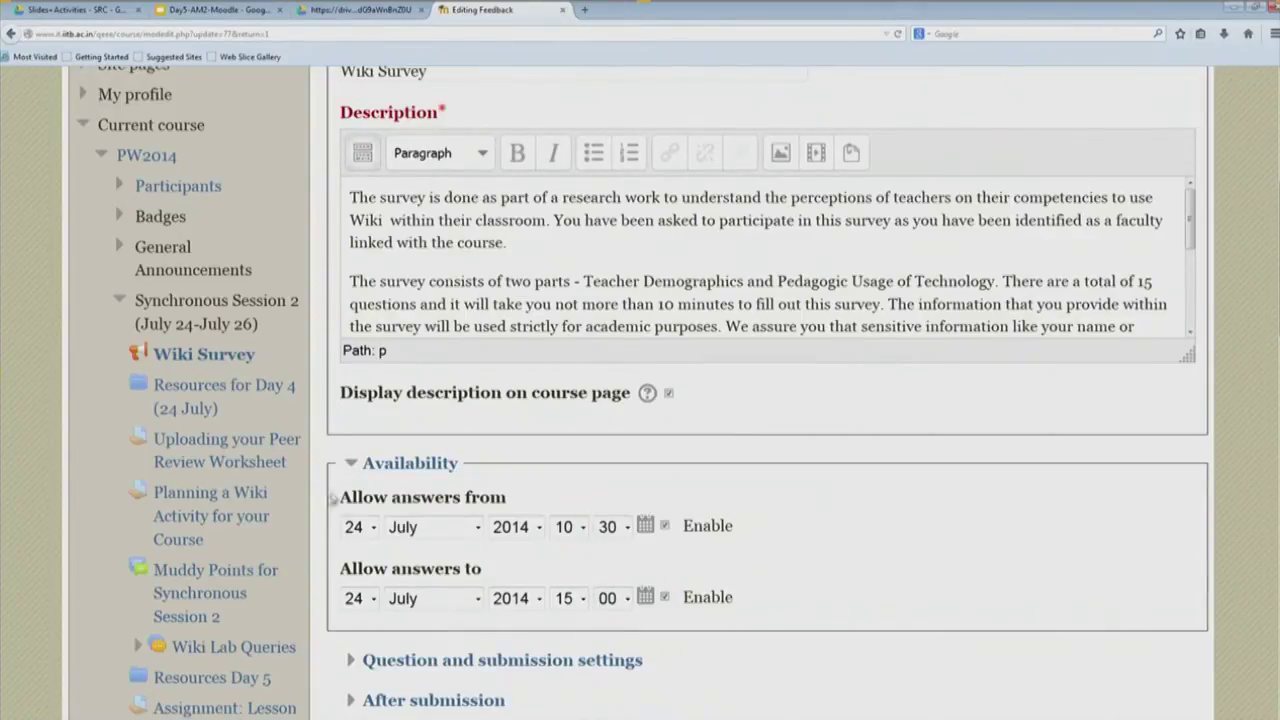
left_click(350, 466)
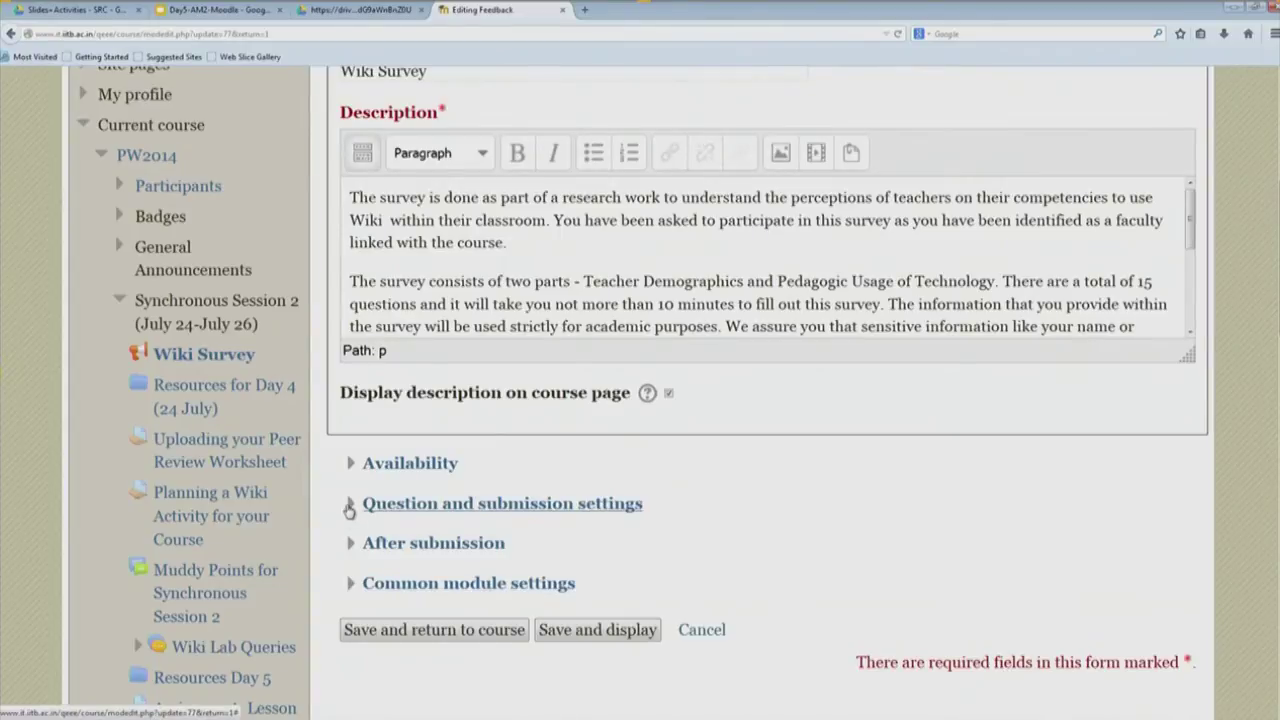
left_click(349, 504)
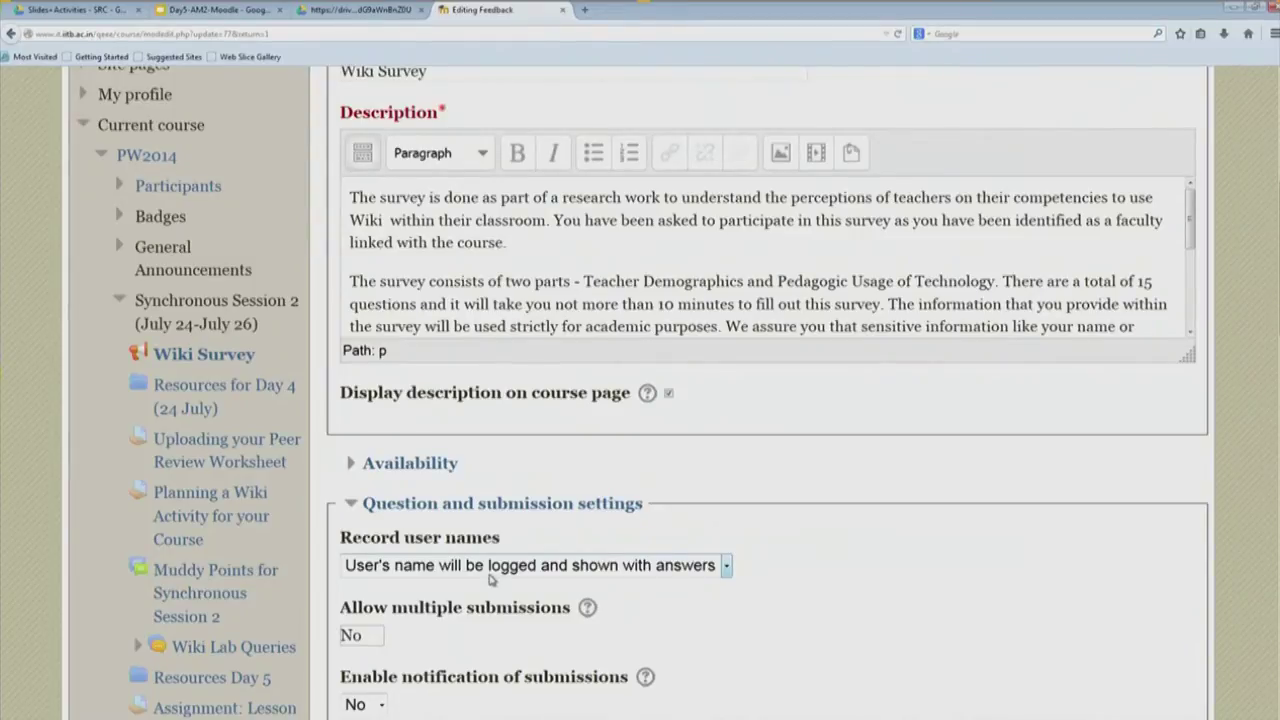
left_click(726, 567)
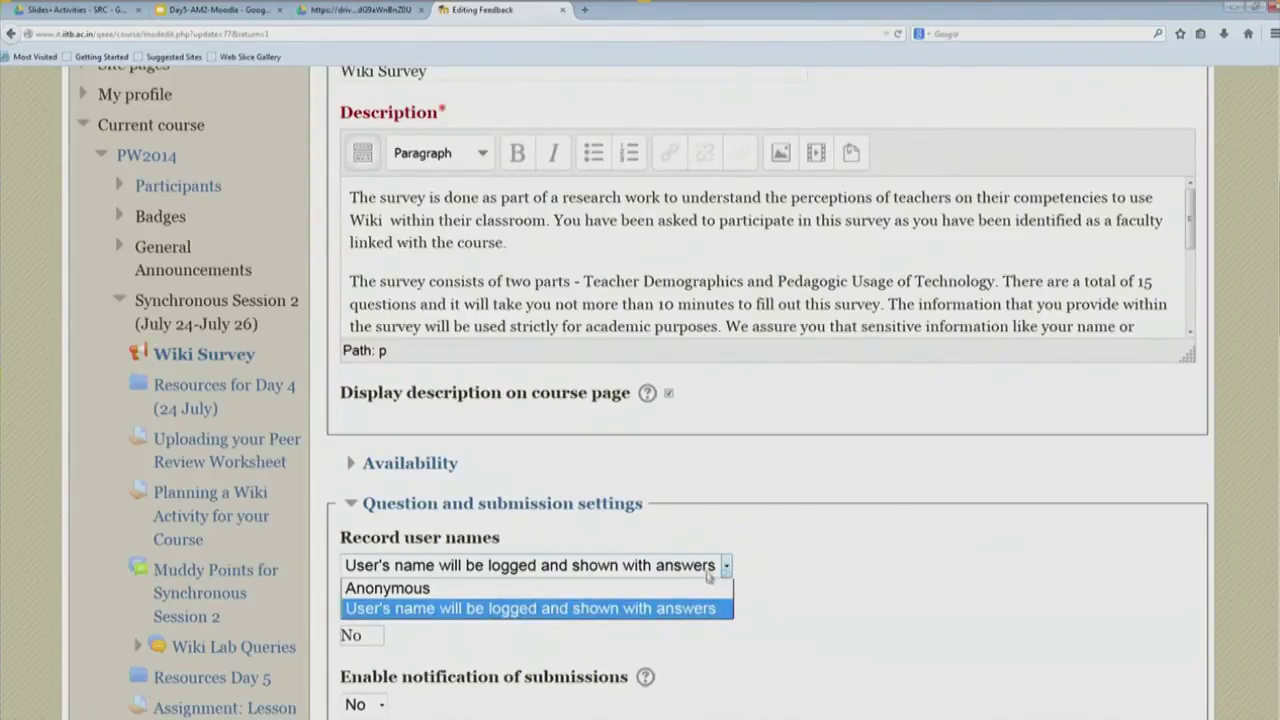
left_click(708, 610)
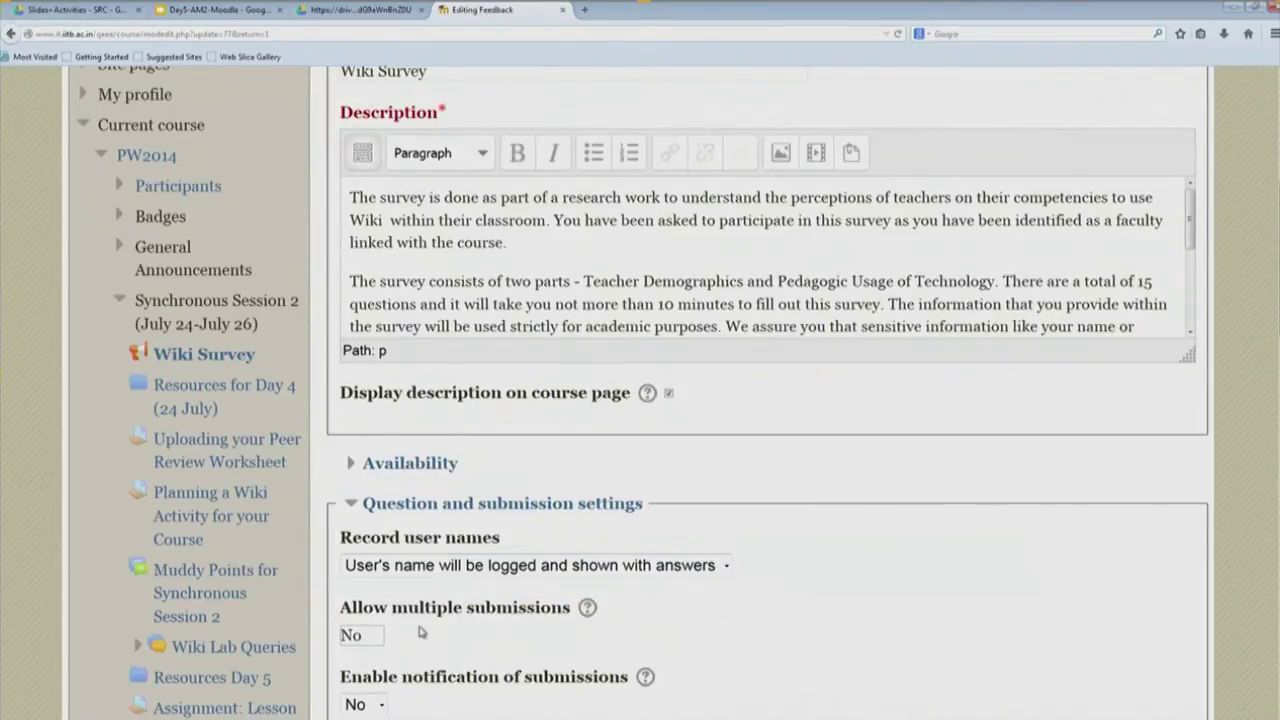
- Review the survey's remaining submission and After submission settings, and save and display the survey
scroll(423, 632, "down", 4)
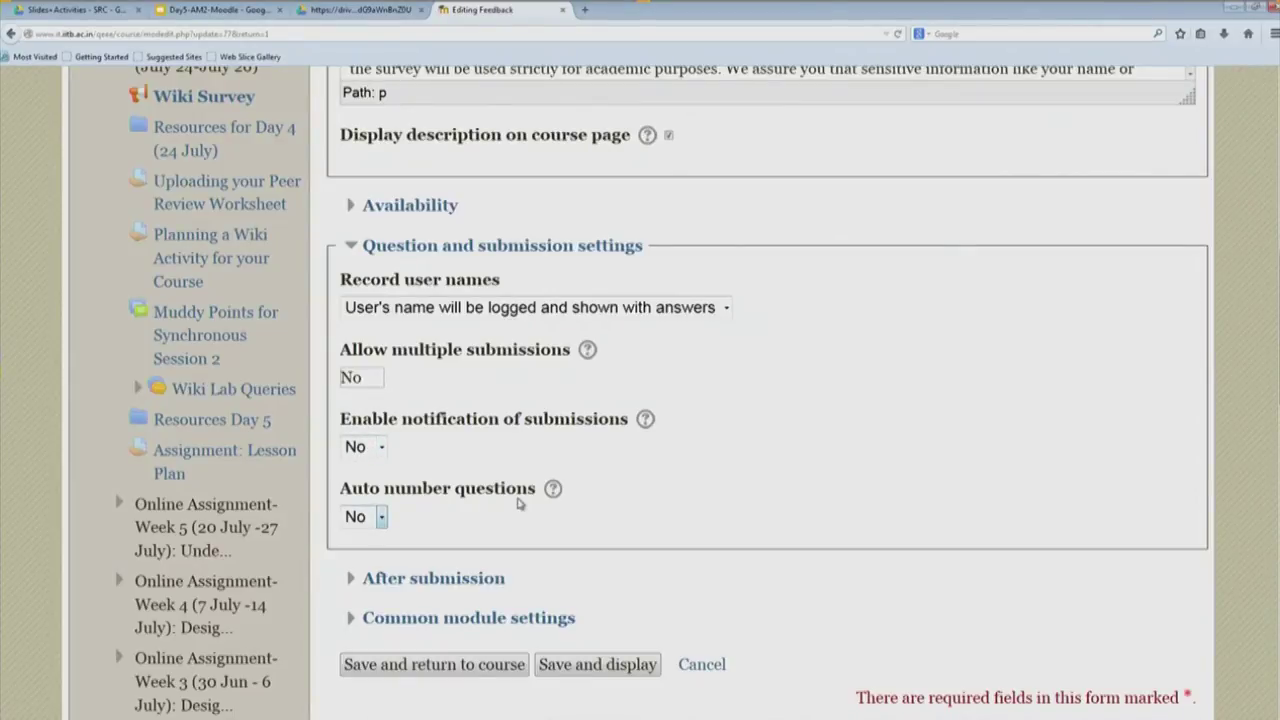
left_click(351, 584)
scroll(460, 620, "down", 2)
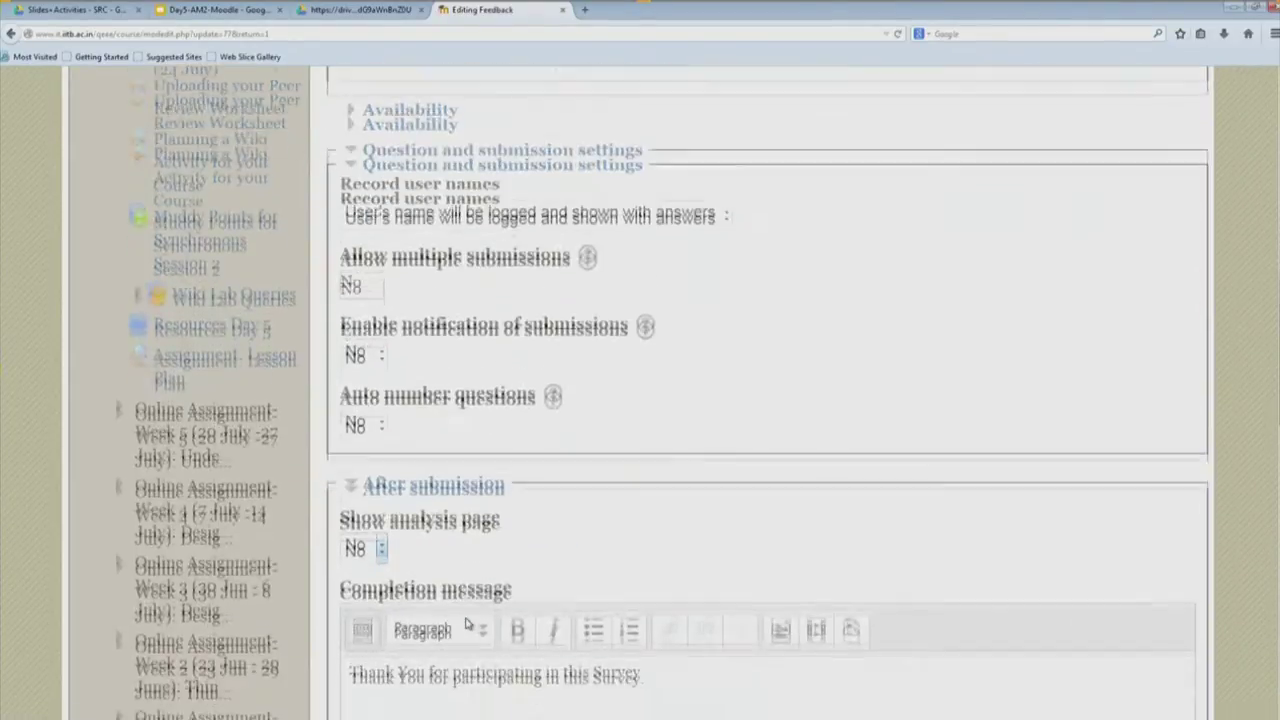
scroll(466, 624, "down", 2)
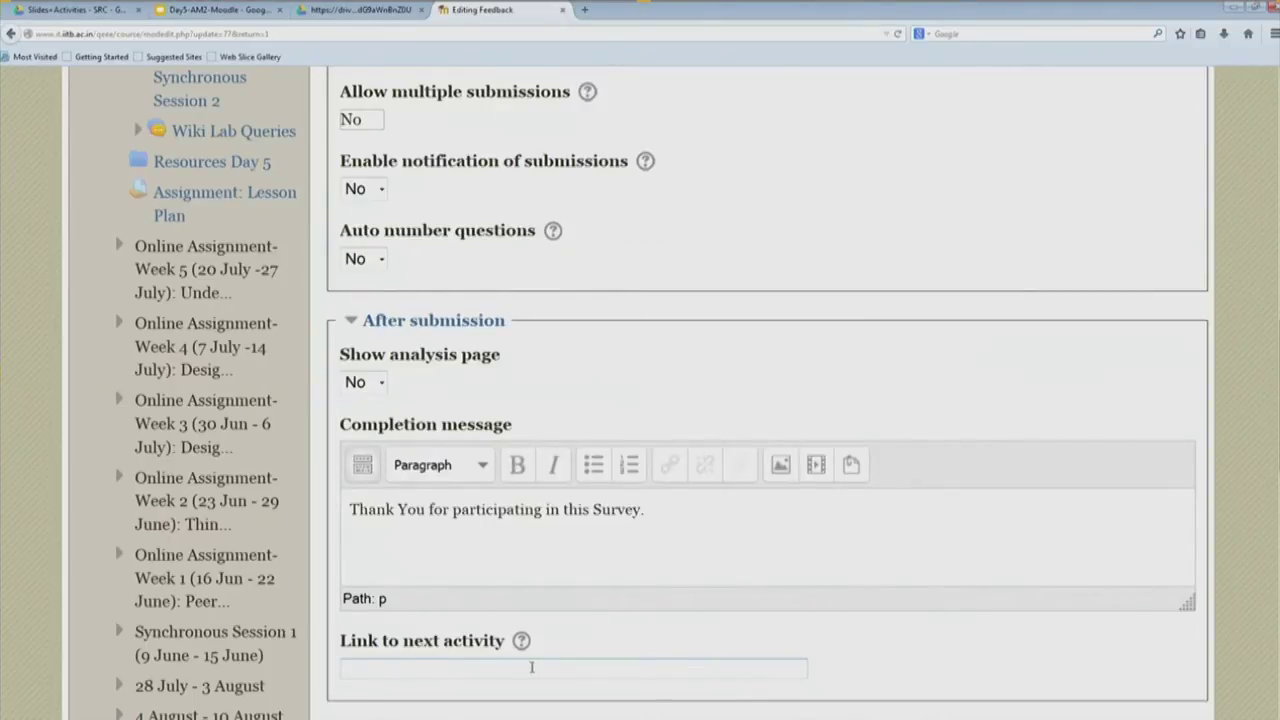
scroll(531, 667, "down", 5)
left_click(606, 410)
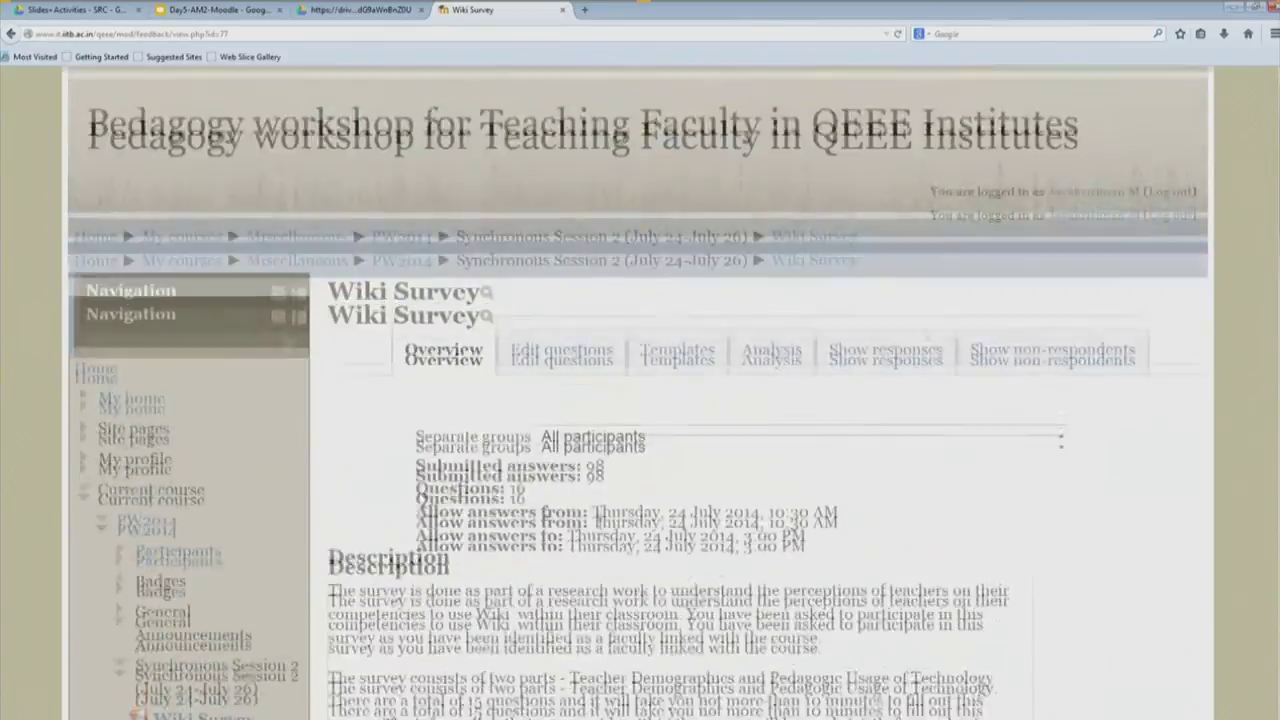
- From the survey's question list, open the rated question "Find wiki softwares to support teaching and student learning." for editing
left_click(560, 370)
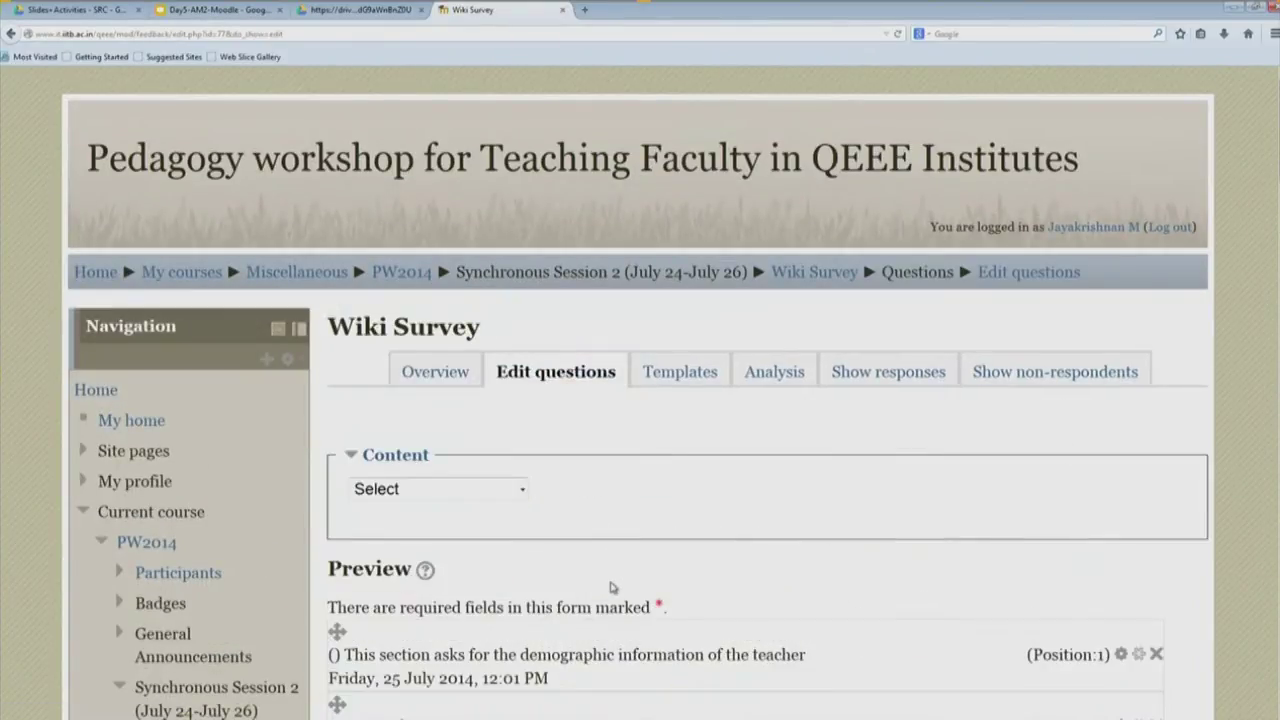
scroll(612, 587, "down", 5)
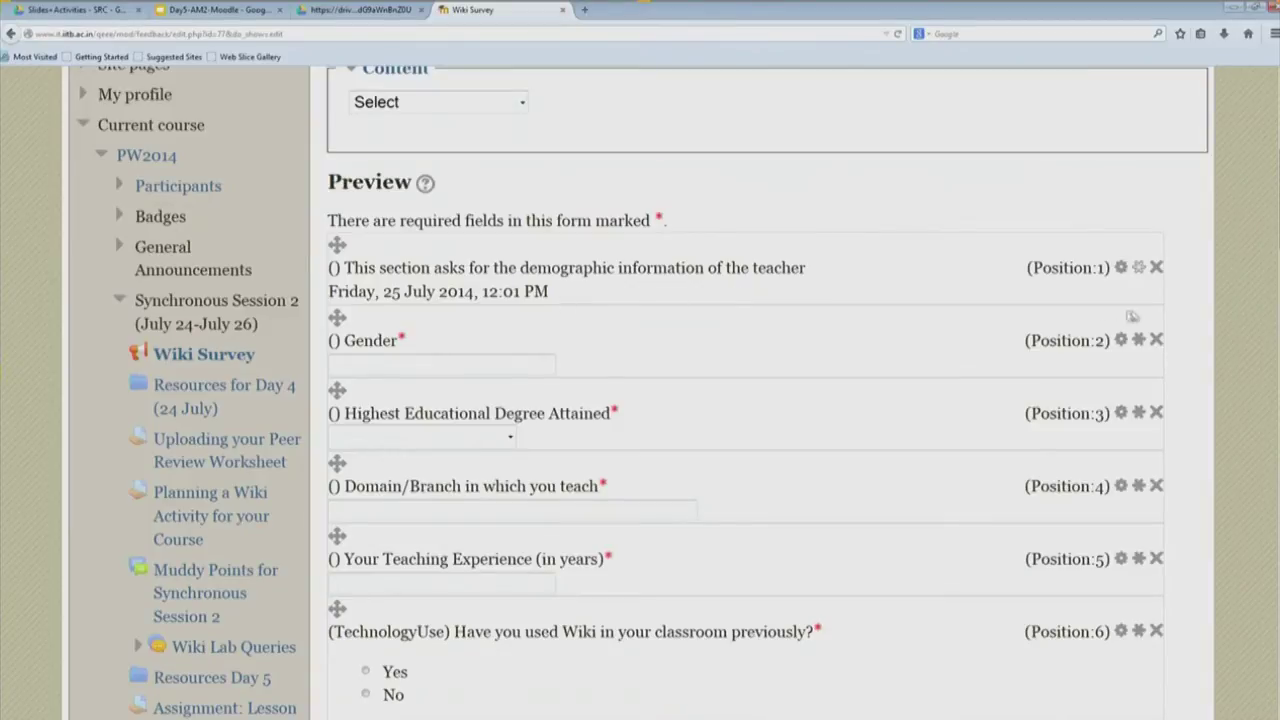
scroll(835, 344, "down", 3)
scroll(835, 344, "up", 4)
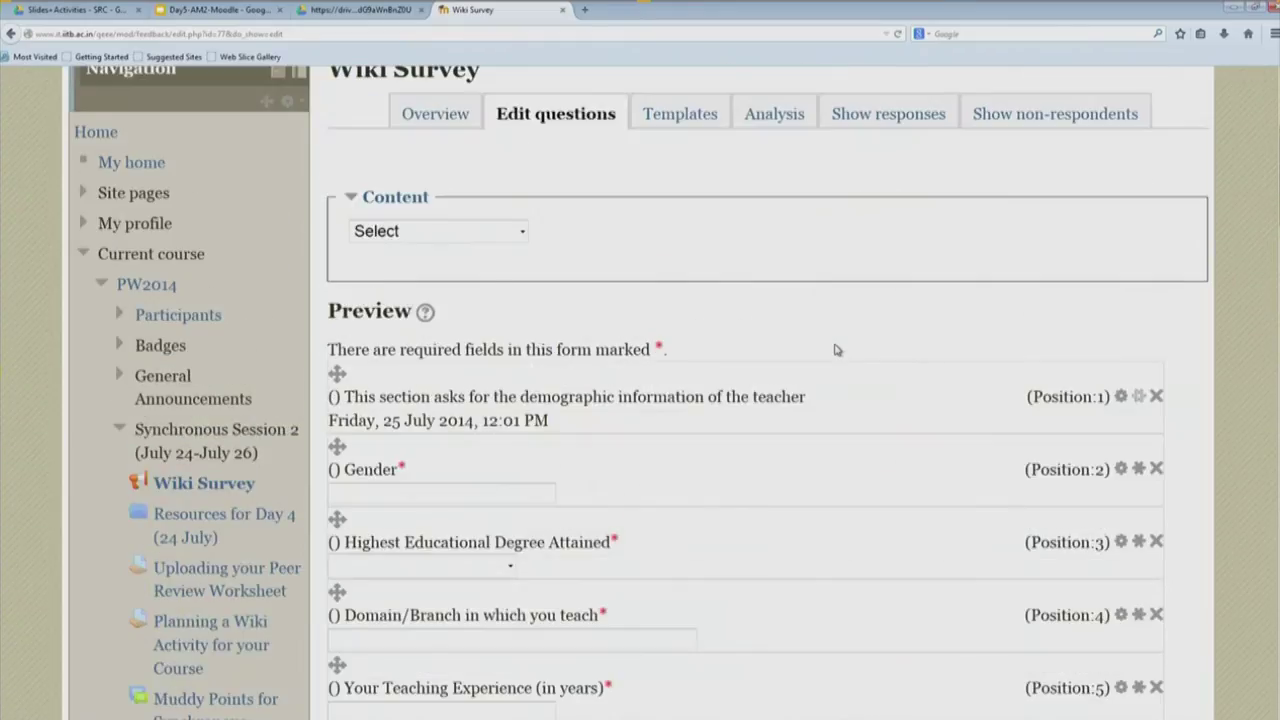
scroll(836, 348, "down", 3)
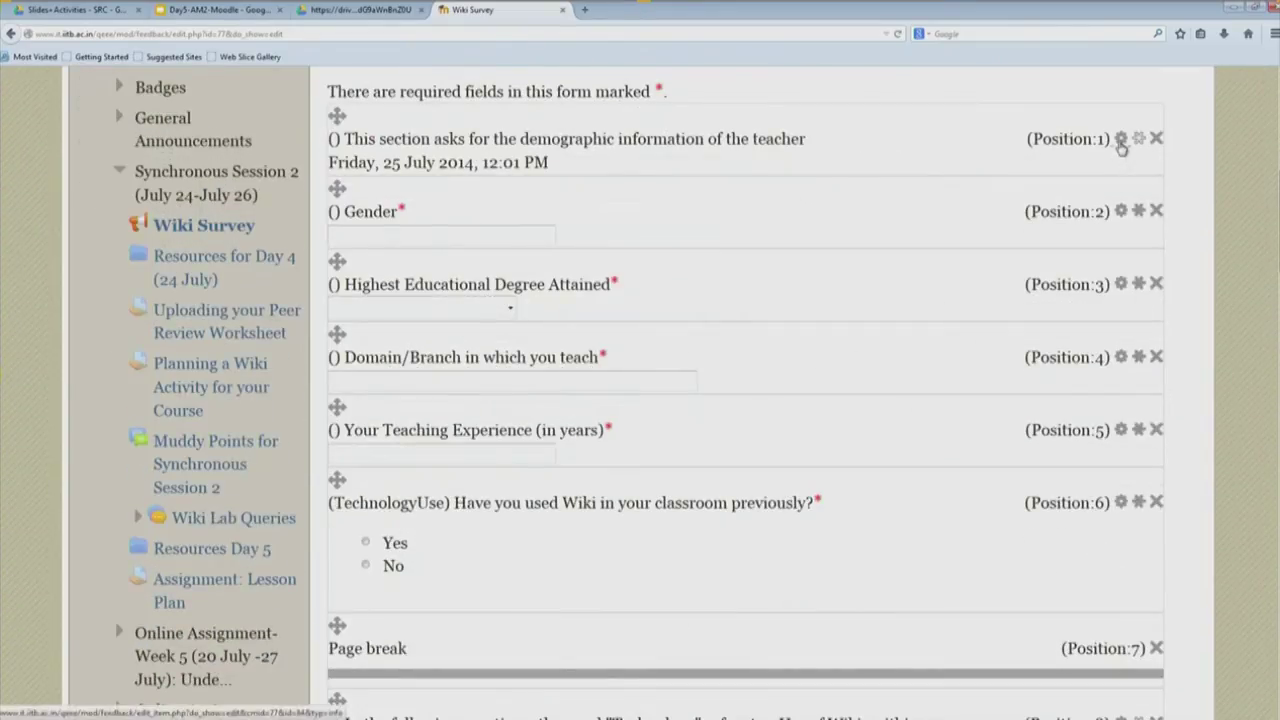
scroll(886, 504, "down", 3)
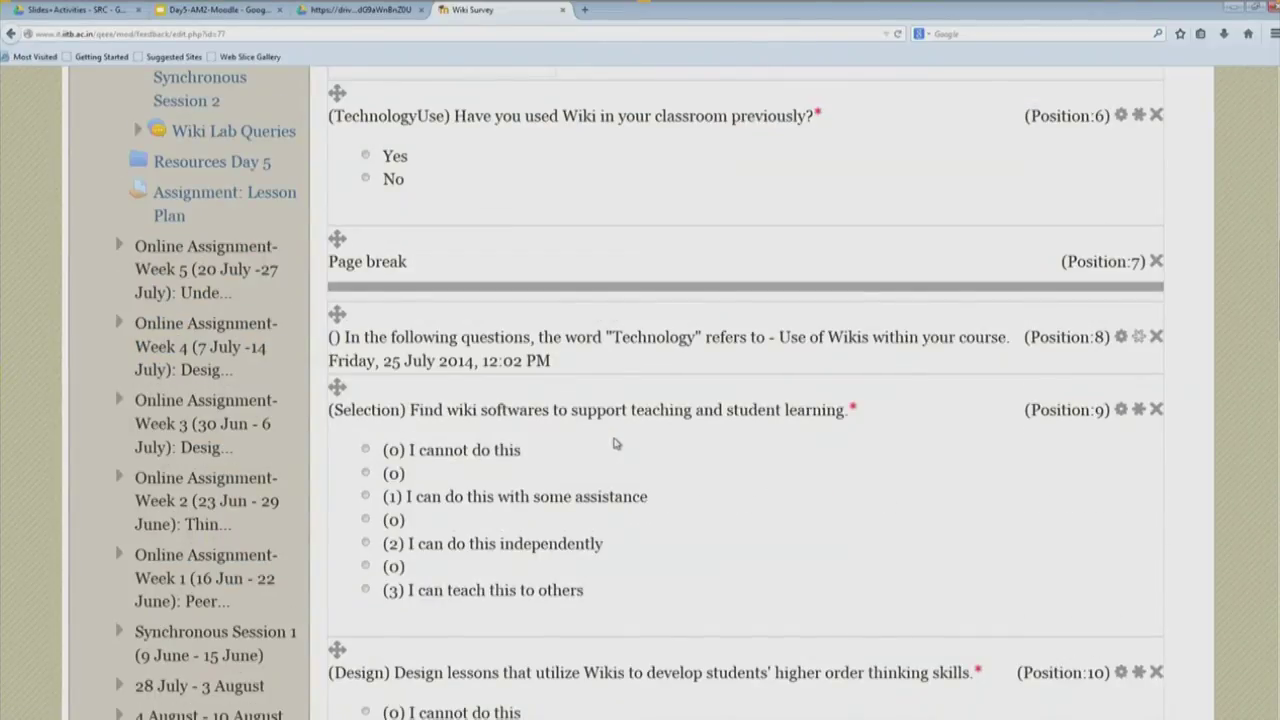
left_click(1120, 409)
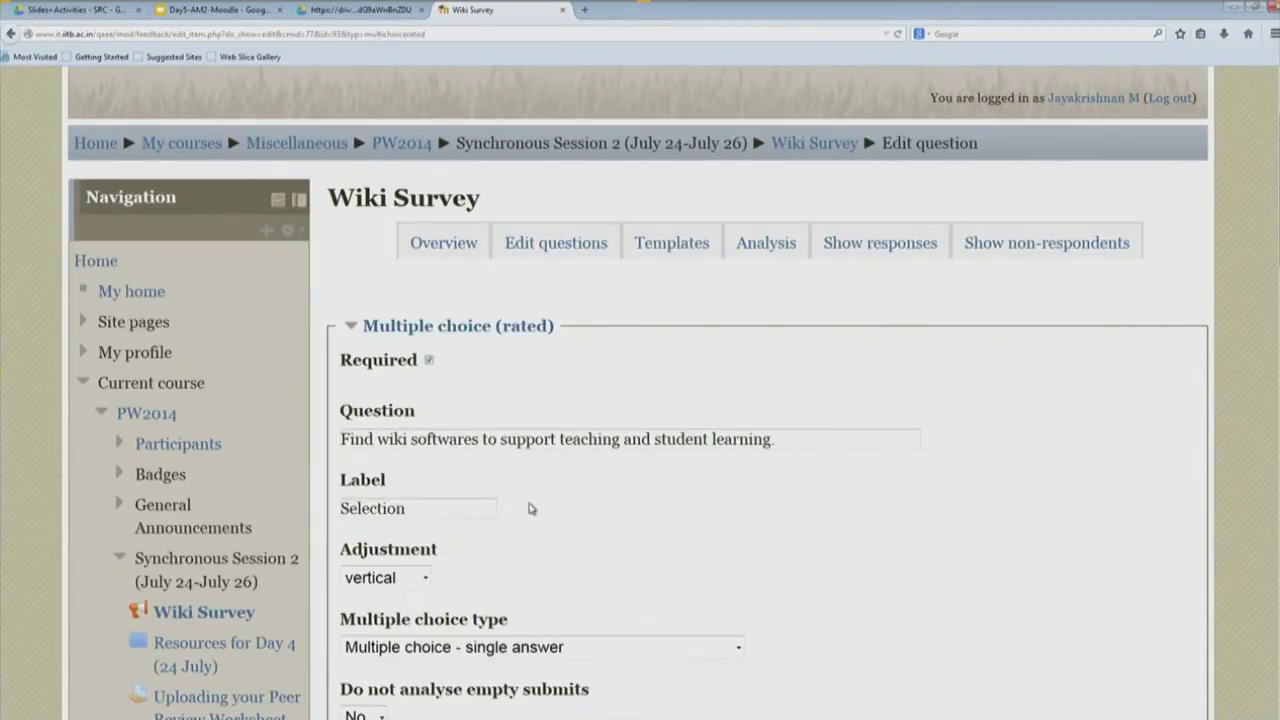
- Remove the empty "0/" entries from the question's multiple choice values
scroll(527, 509, "down", 4)
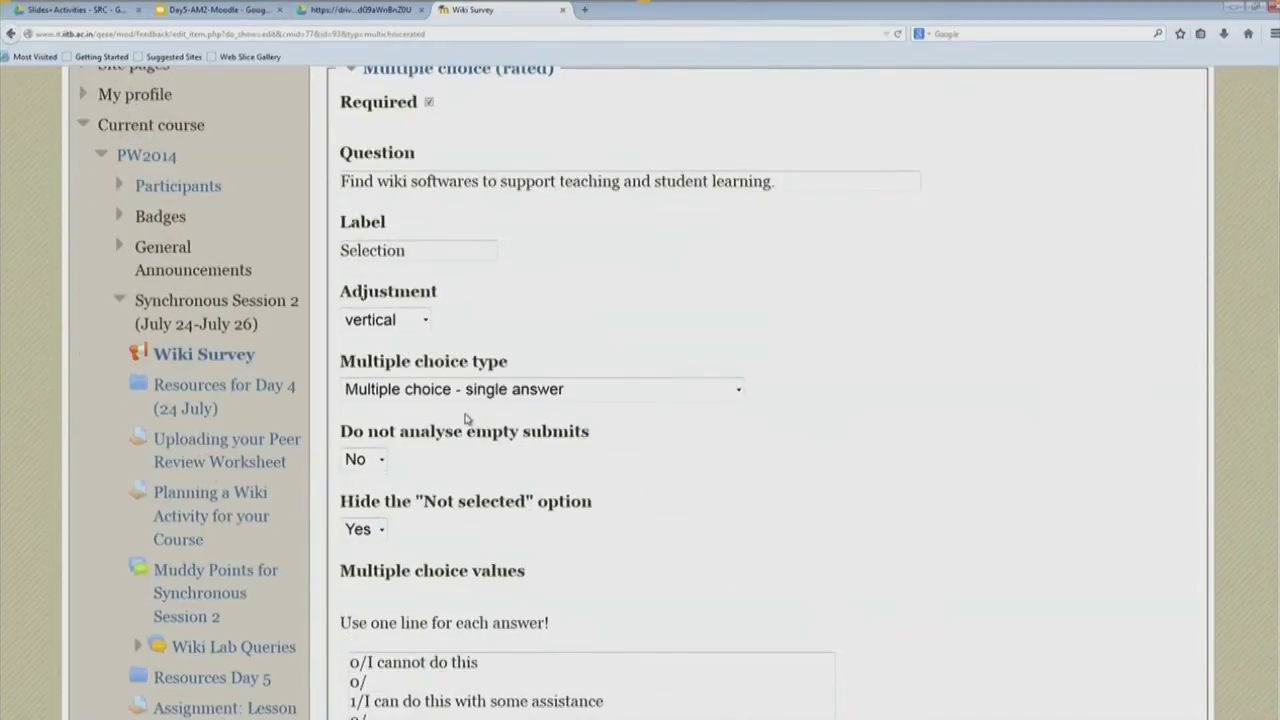
scroll(527, 492, "down", 4)
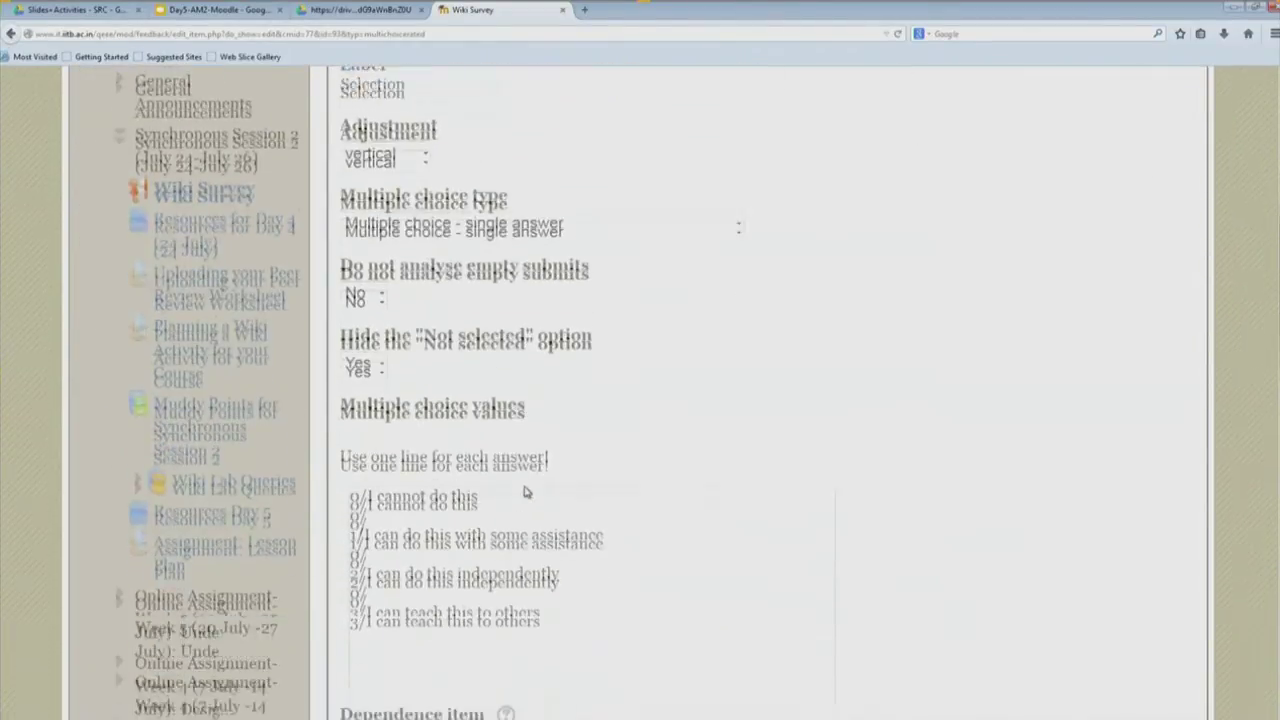
left_click_drag(381, 423, 343, 426)
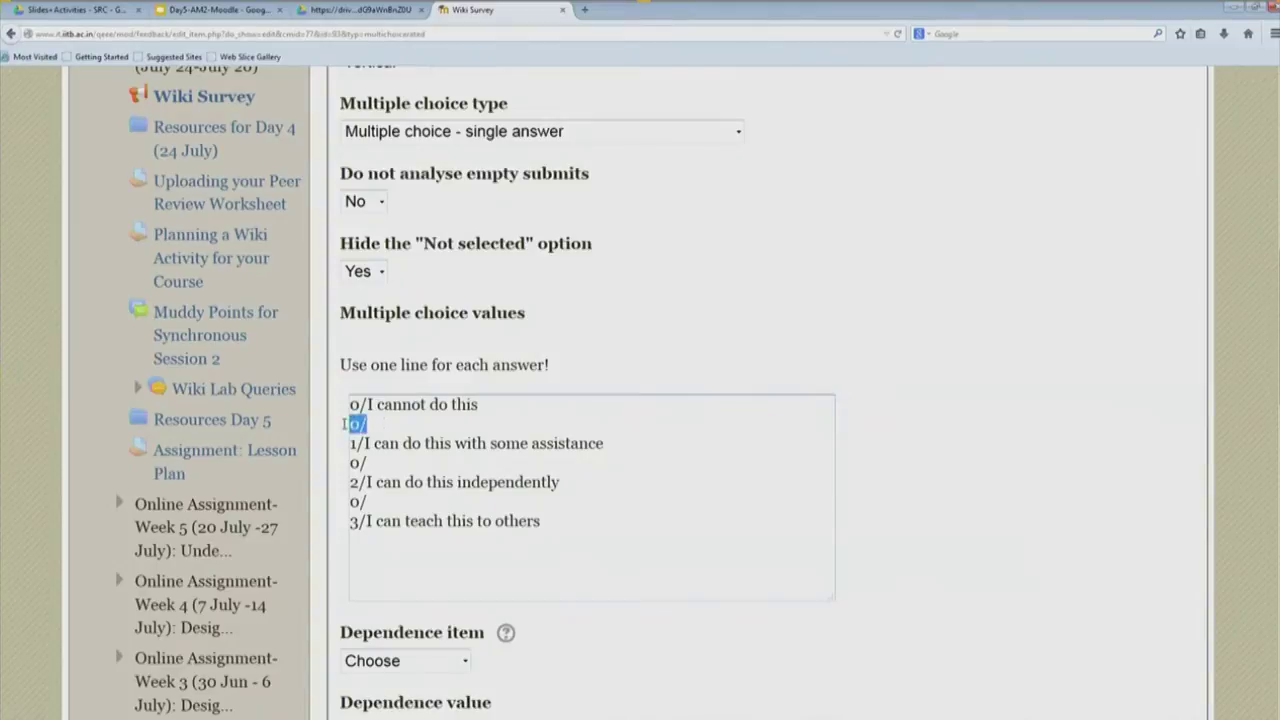
key("BackSpace")
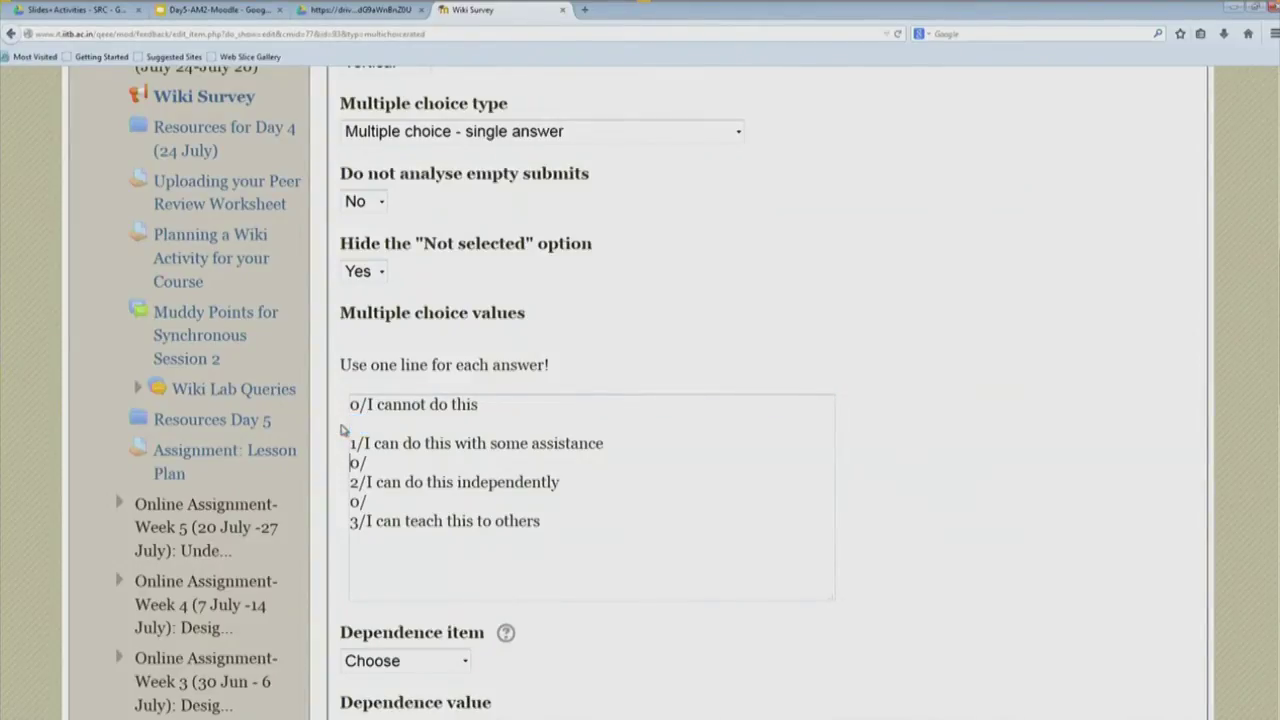
key("BackSpace")
key("BackSpace")
scroll(535, 521, "down", 3)
scroll(478, 445, "up", 8)
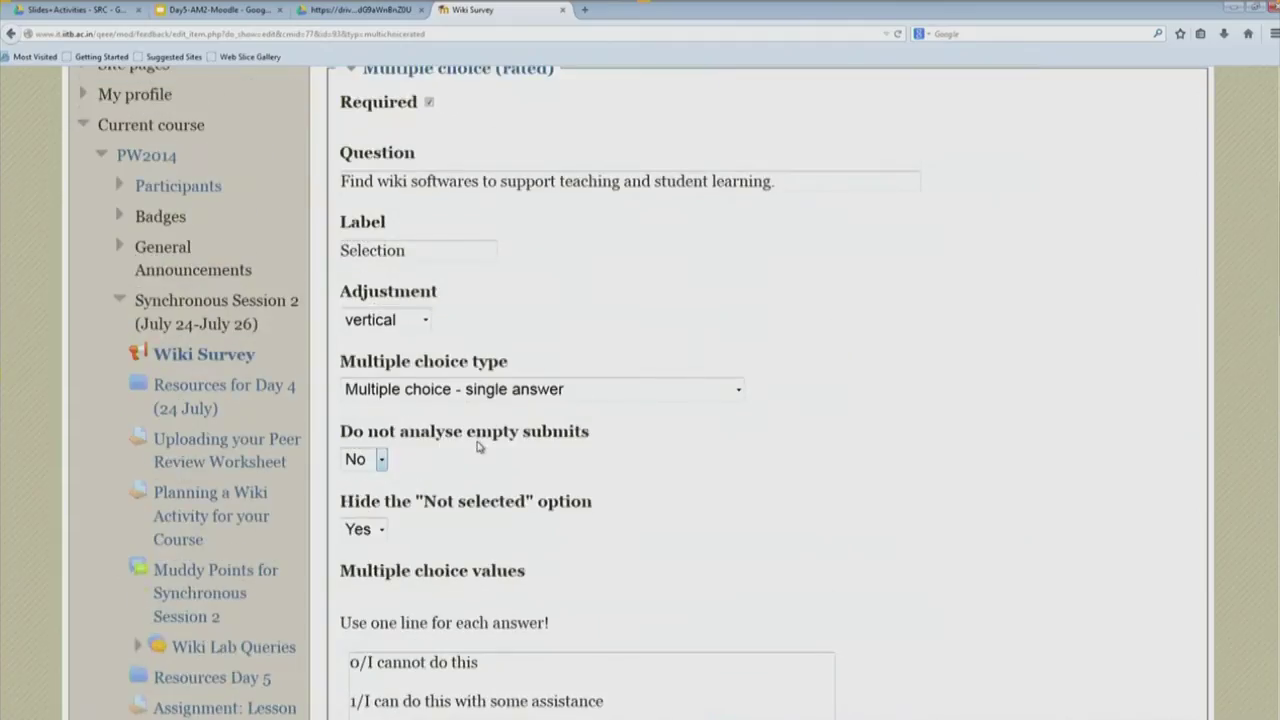
scroll(478, 445, "up", 7)
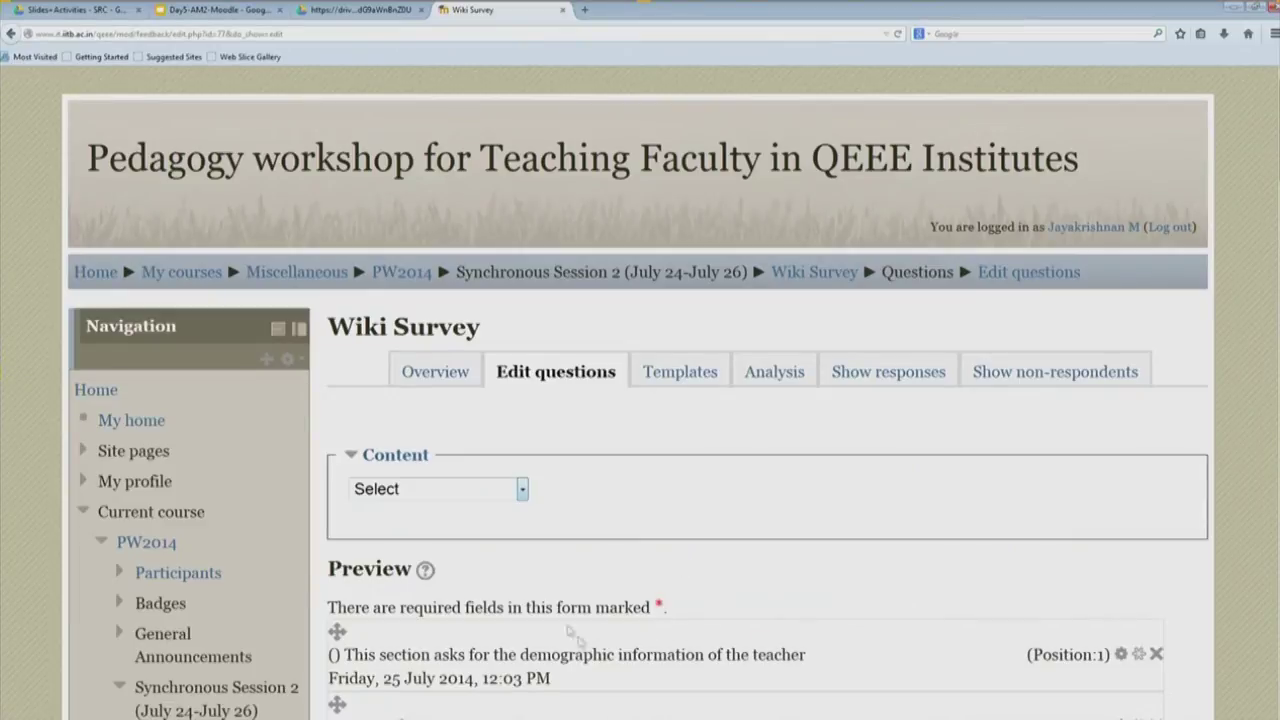
- Look through the survey's question list and return to the survey's overview
scroll(570, 632, "down", 5)
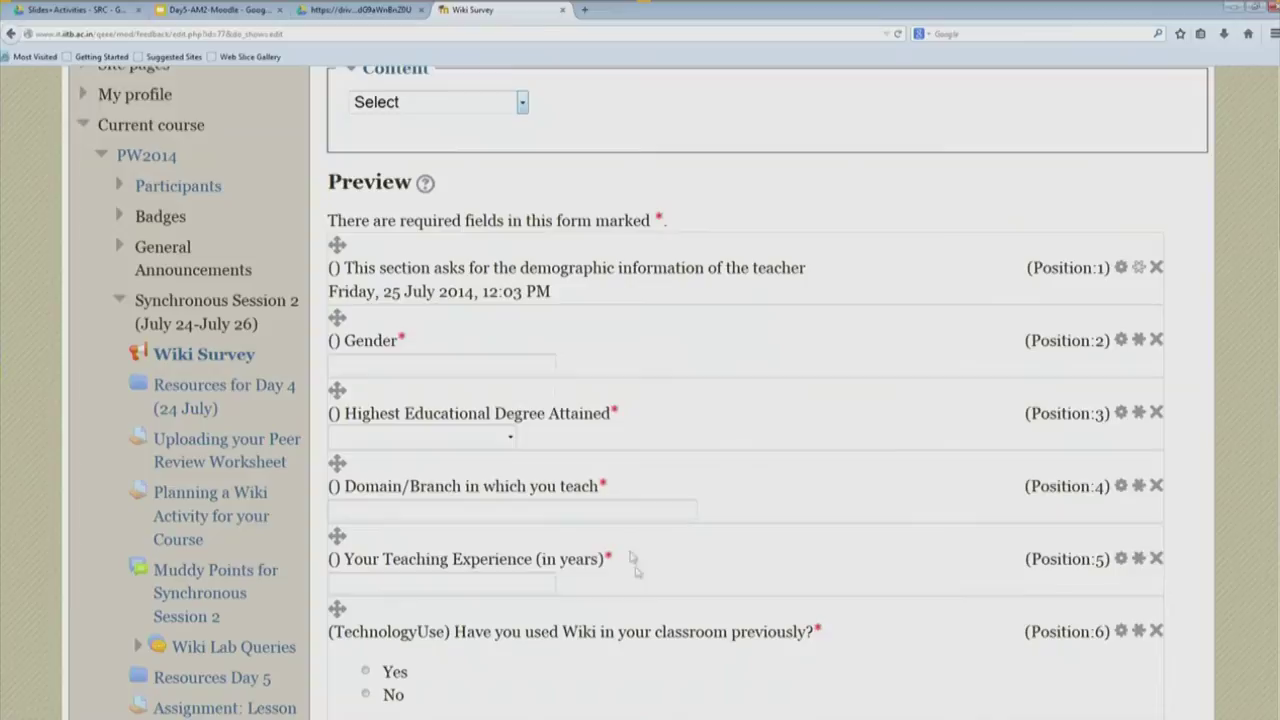
scroll(634, 588, "down", 6)
scroll(590, 545, "up", 10)
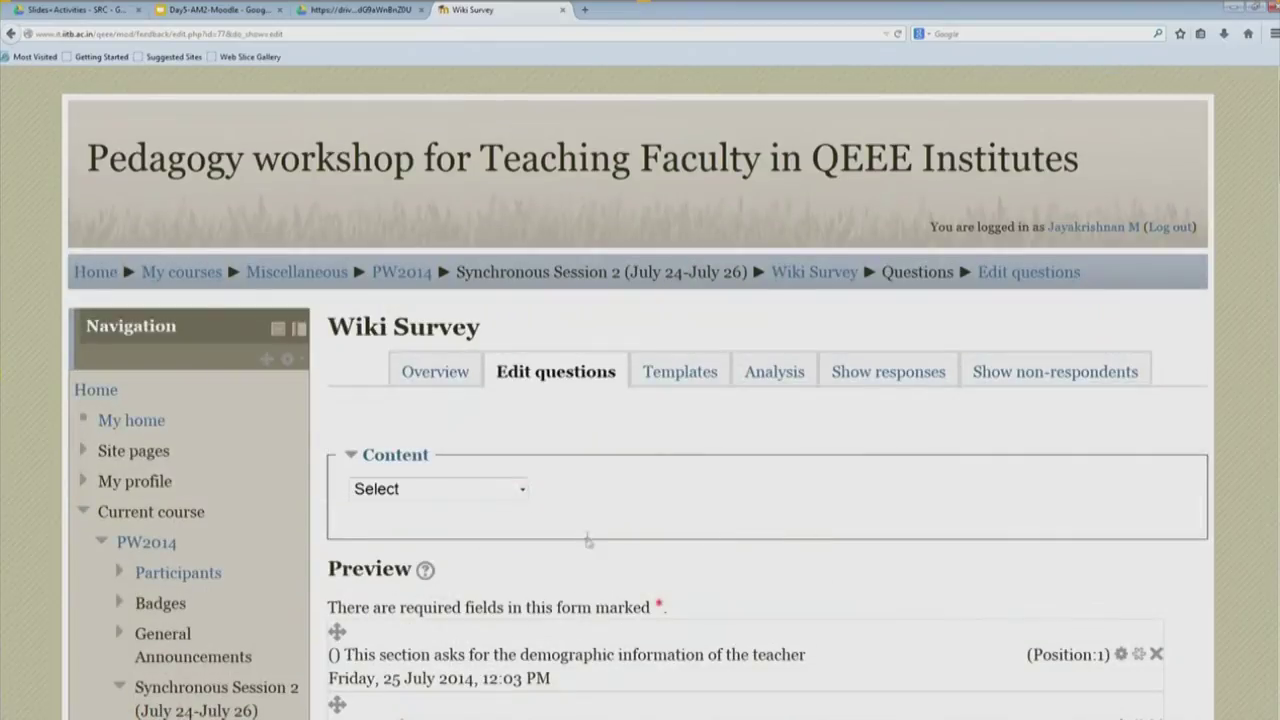
left_click(470, 374)
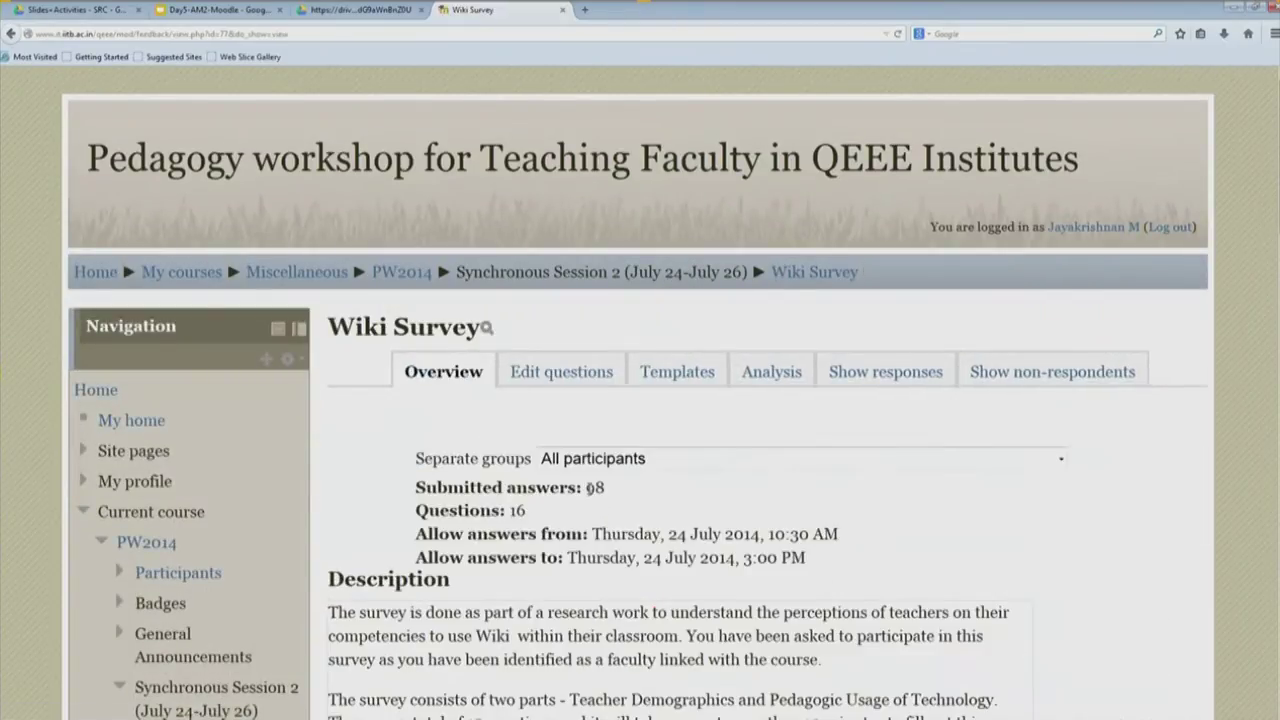